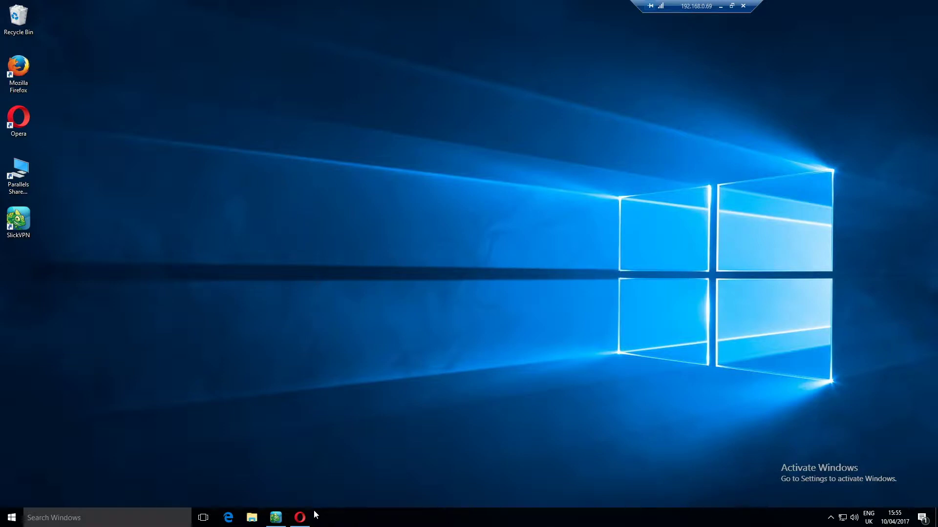
Step: In Opera, fill the Dropbox sign-up form with your full name, e-mail address and password
left_click(299, 517)
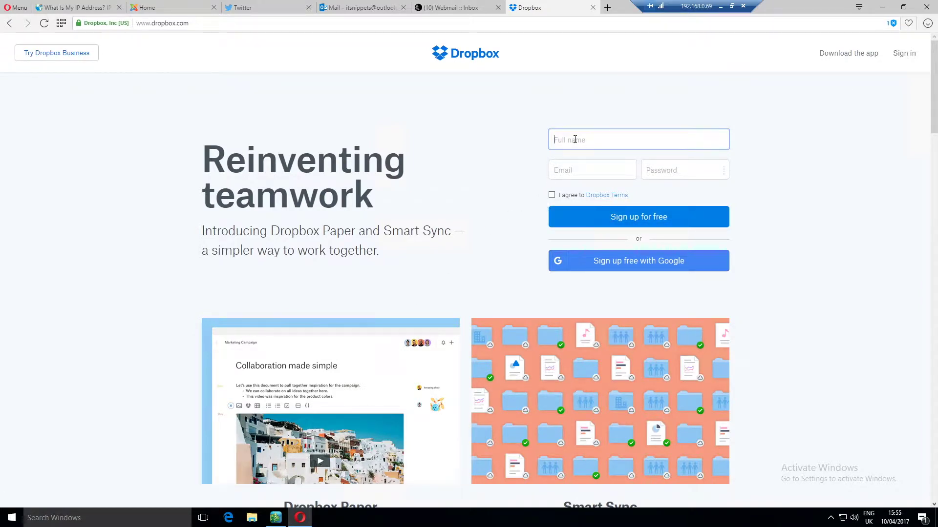
key("Tab")
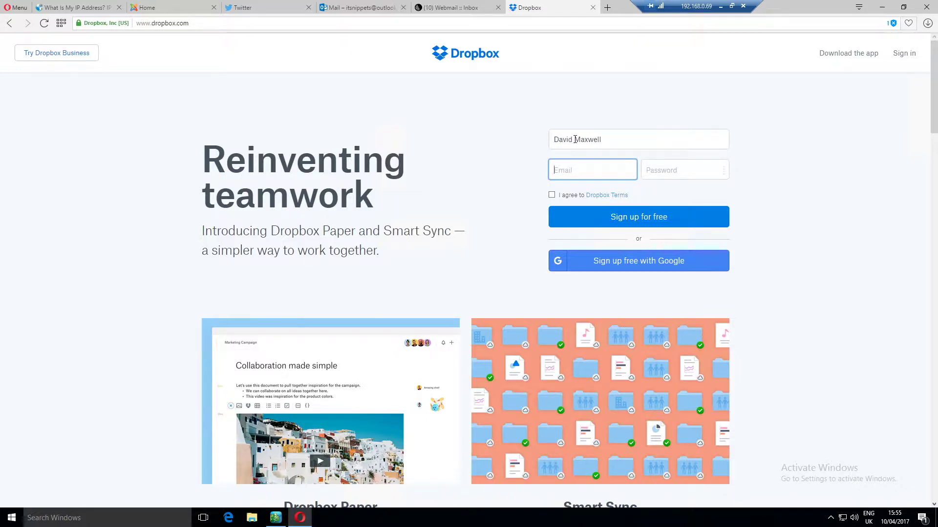
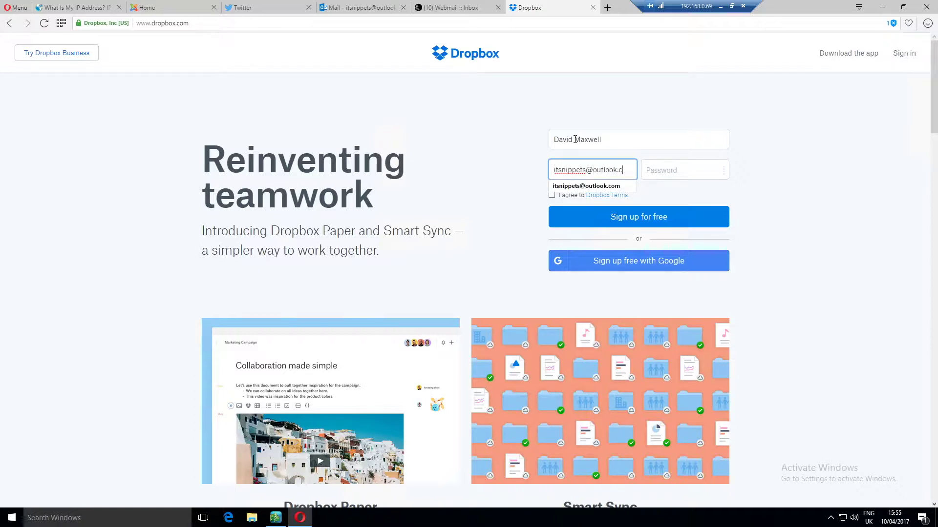
key("Tab")
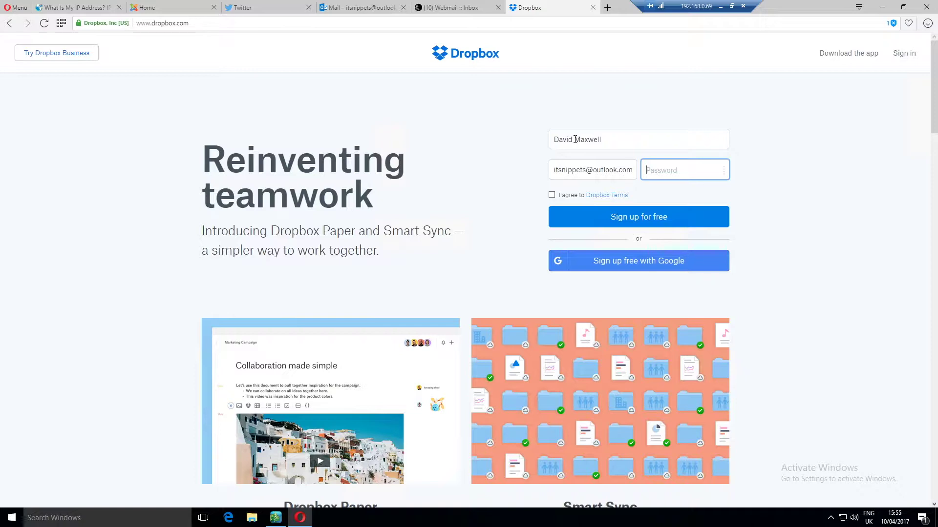
type("**")
key("Tab")
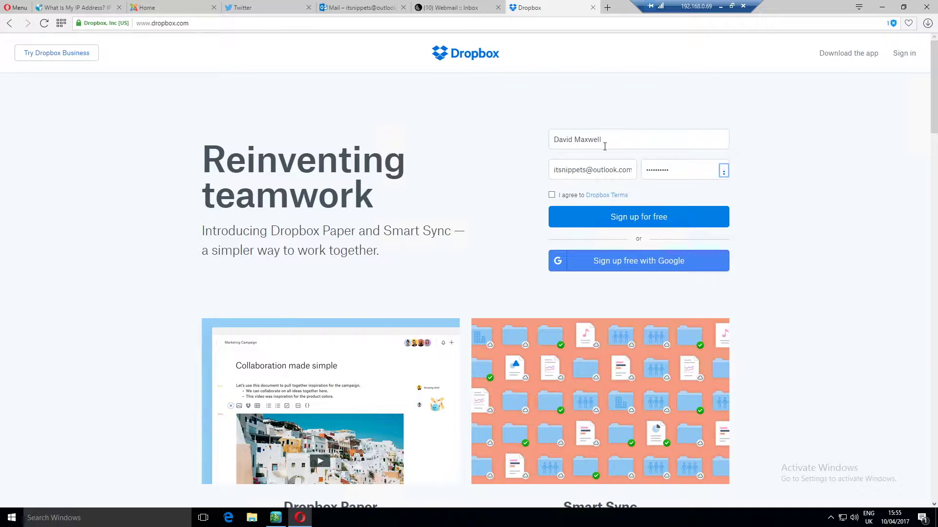
Step: Agree to the Dropbox Terms and submit the sign-up form
left_click(552, 195)
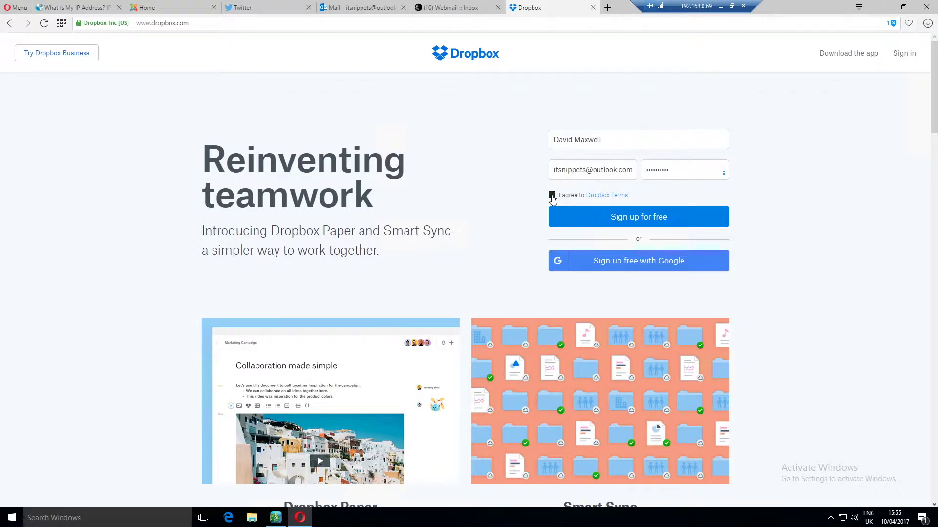
left_click(601, 201)
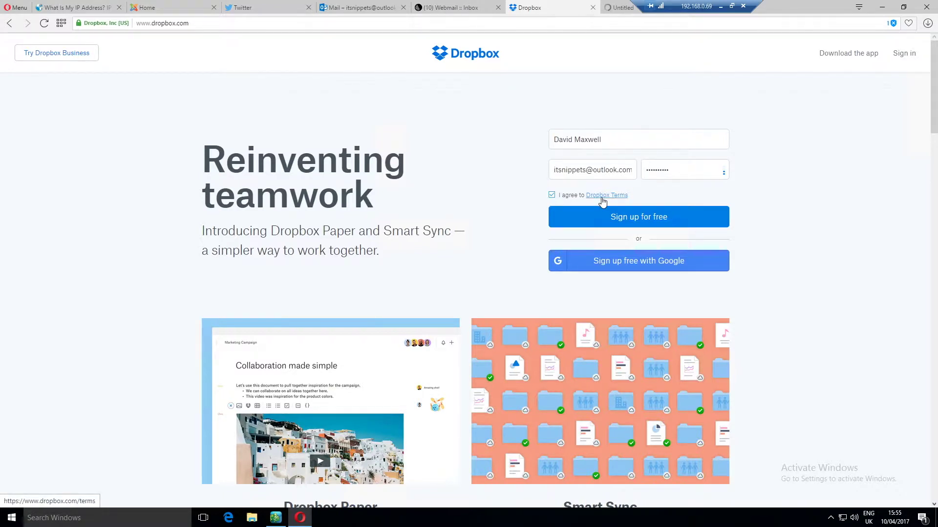
left_click(663, 224)
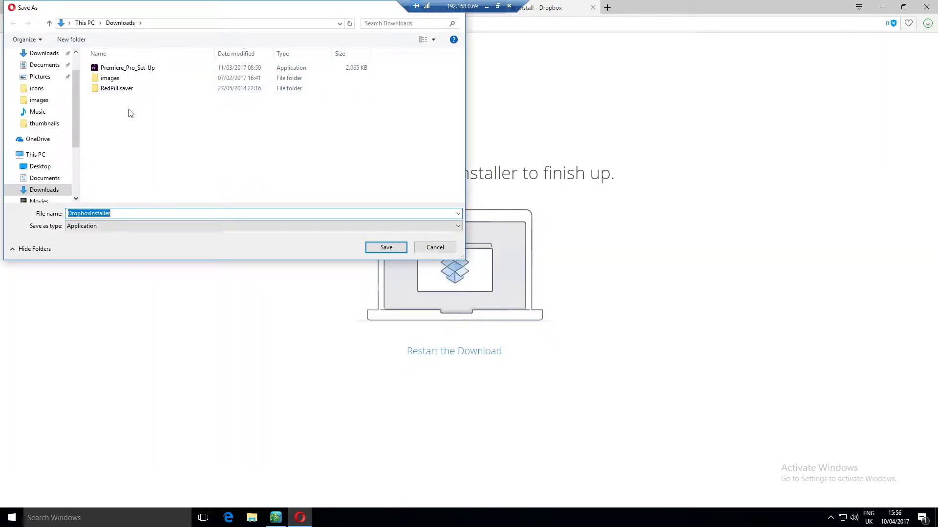
Step: Save DropboxInstaller into the Downloads folder
left_click(140, 124)
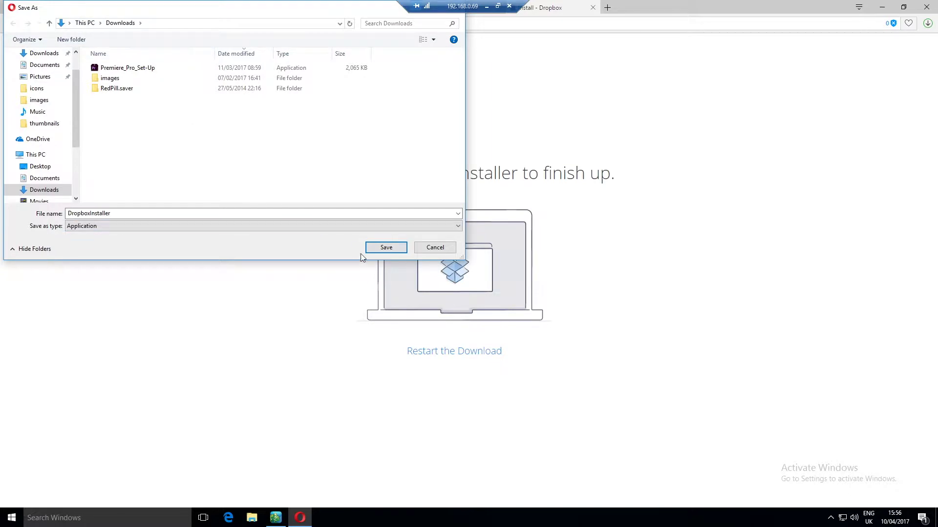
left_click(386, 248)
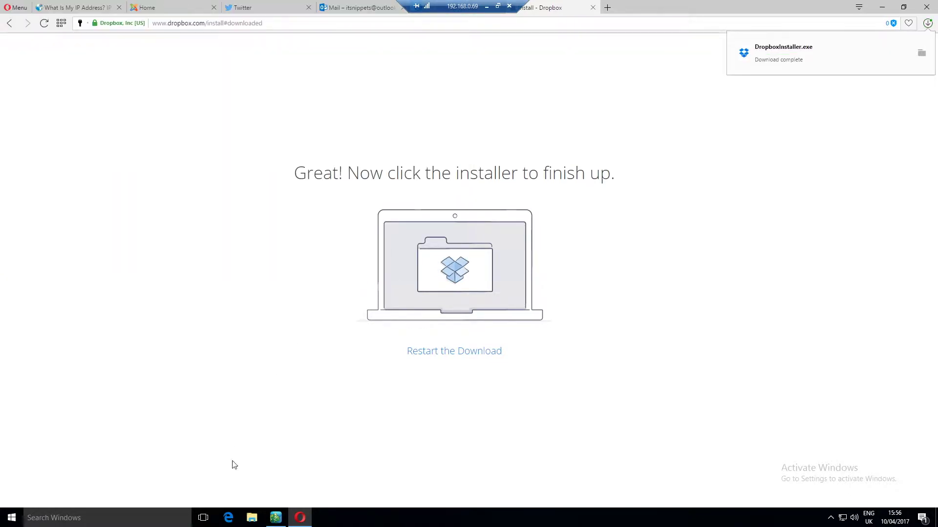
left_click(253, 520)
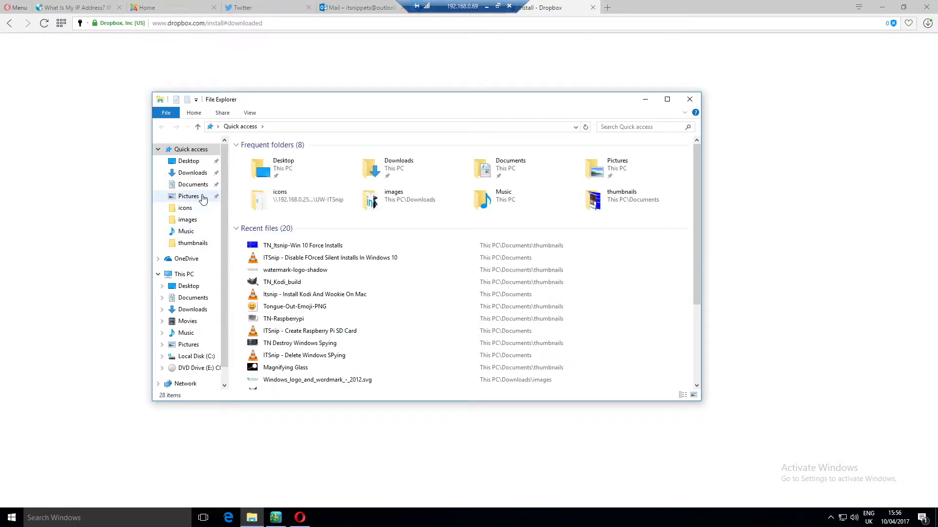
Step: Run DropboxInstaller from the Downloads folder
left_click(192, 310)
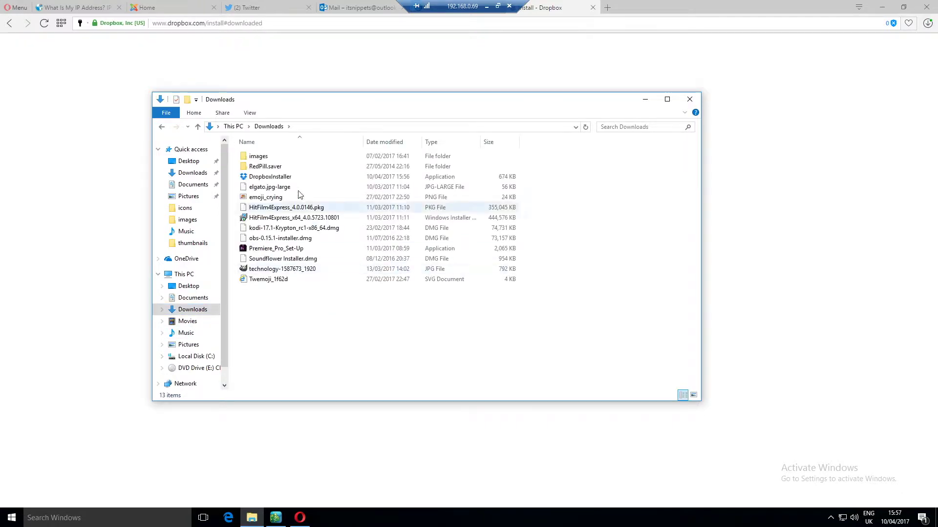
double_click(278, 180)
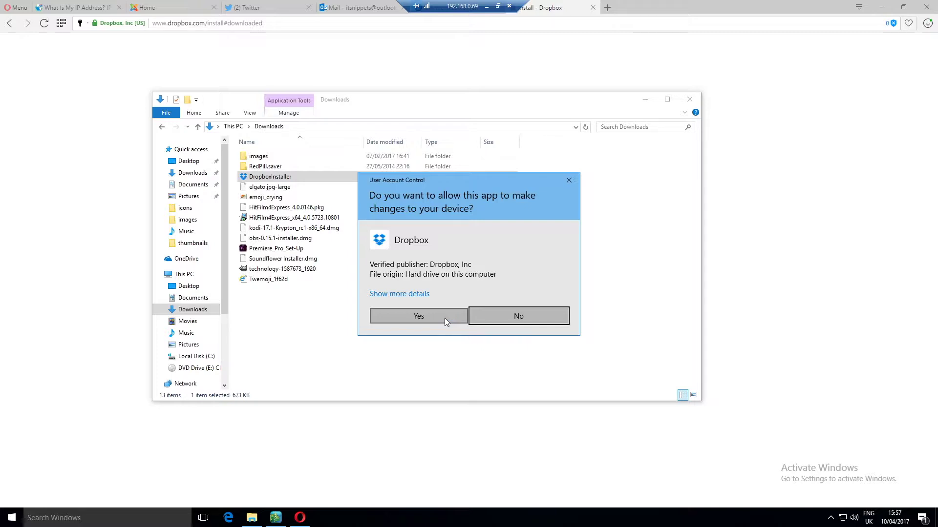
Step: Approve the User Account Control prompt so Dropbox installs through to the Congratulations message
left_click(444, 318)
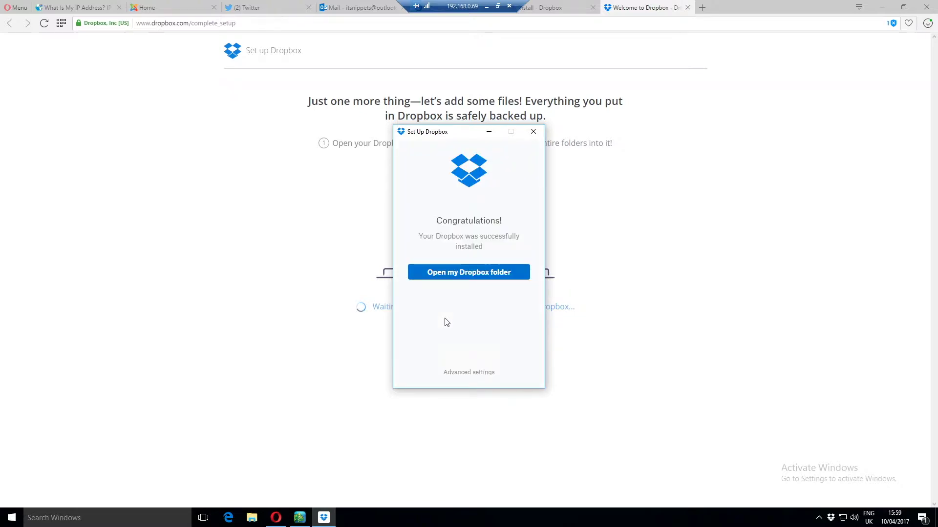
Step: Open the new Dropbox folder and go through the Get Started welcome tour to Finish
left_click(485, 272)
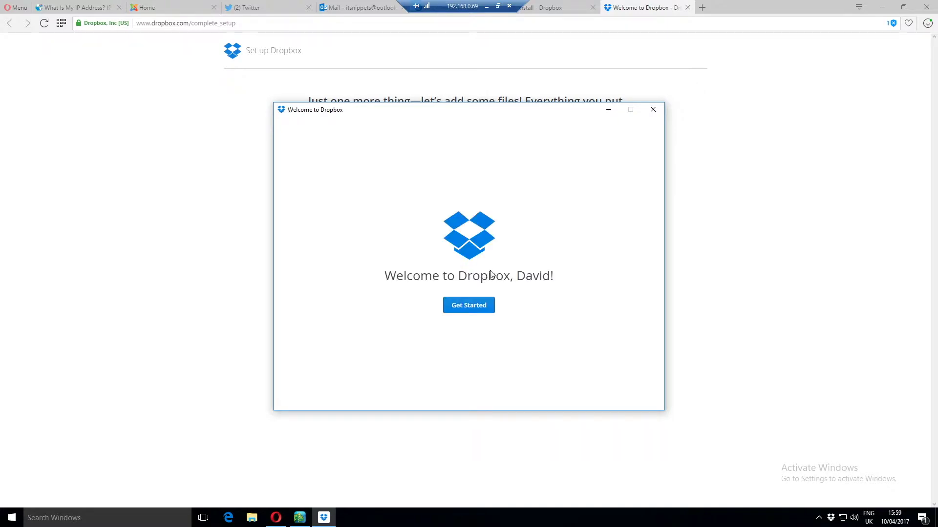
left_click(477, 308)
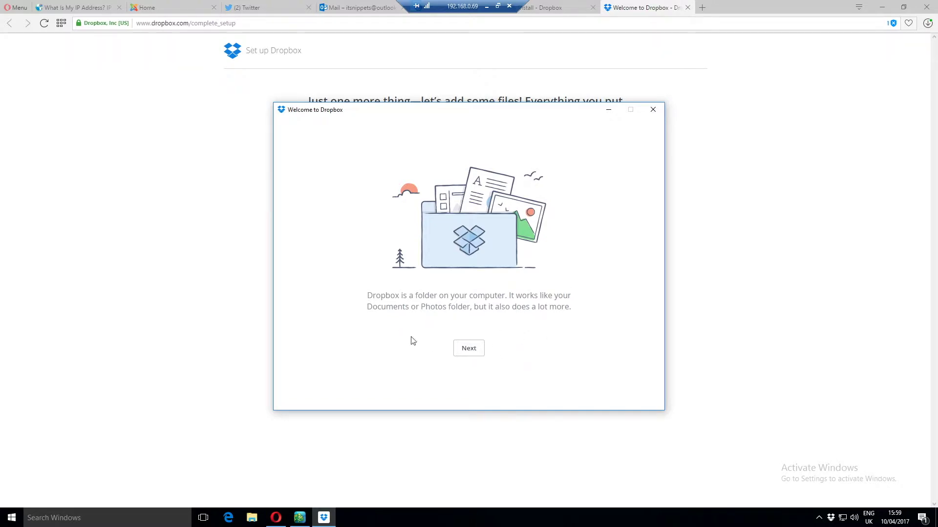
left_click(476, 352)
left_click(476, 352)
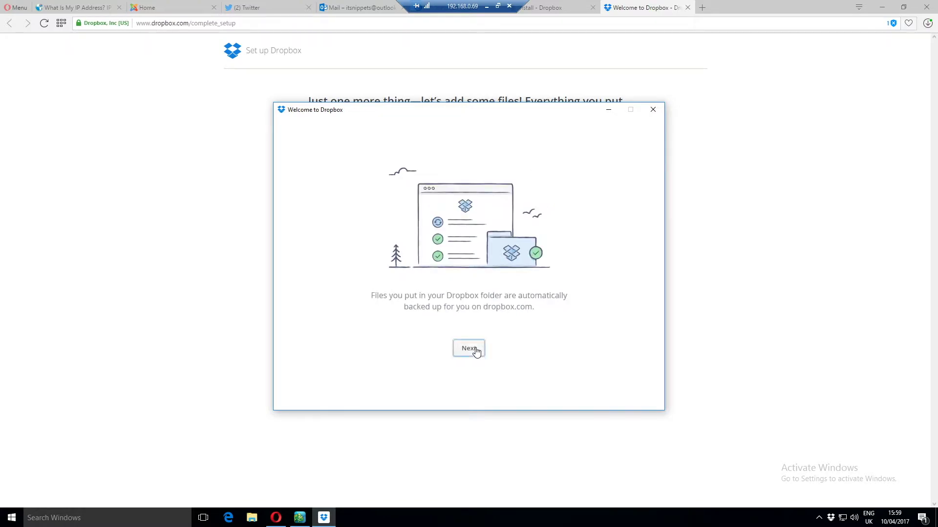
left_click(476, 352)
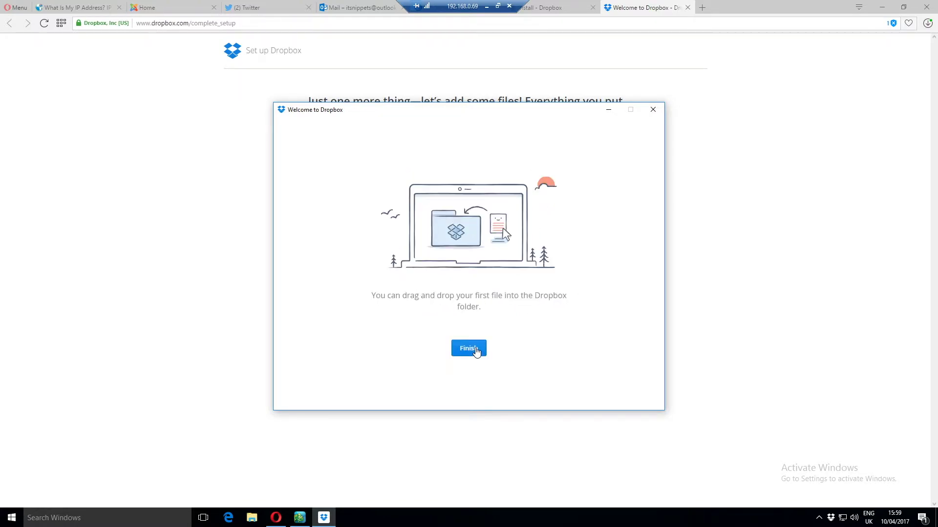
left_click(476, 352)
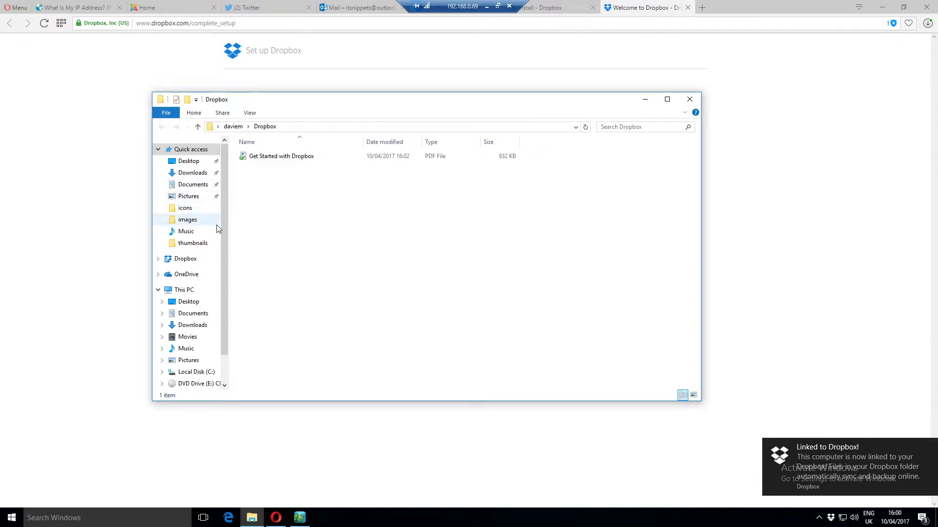
Step: Show the Dropbox folder, with its Get Started PDF, in a maximized File Explorer window
left_click(197, 259)
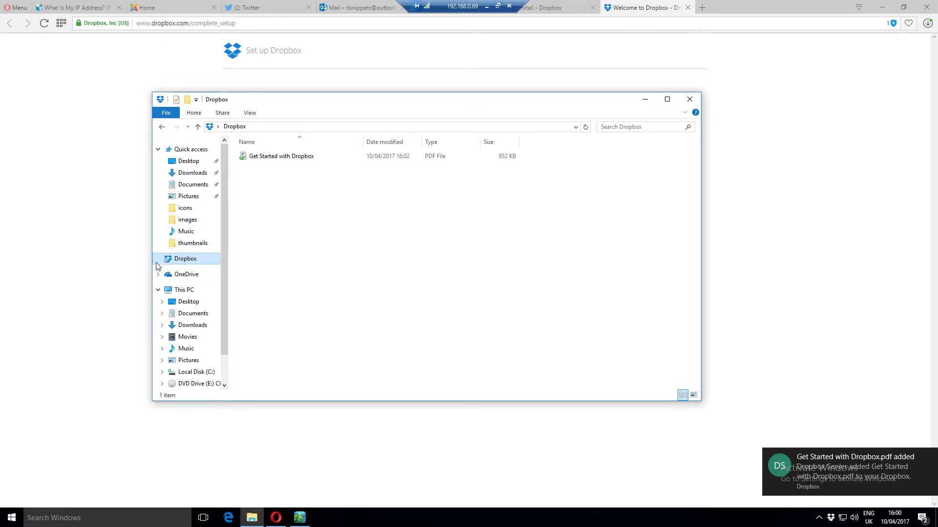
left_click(293, 157)
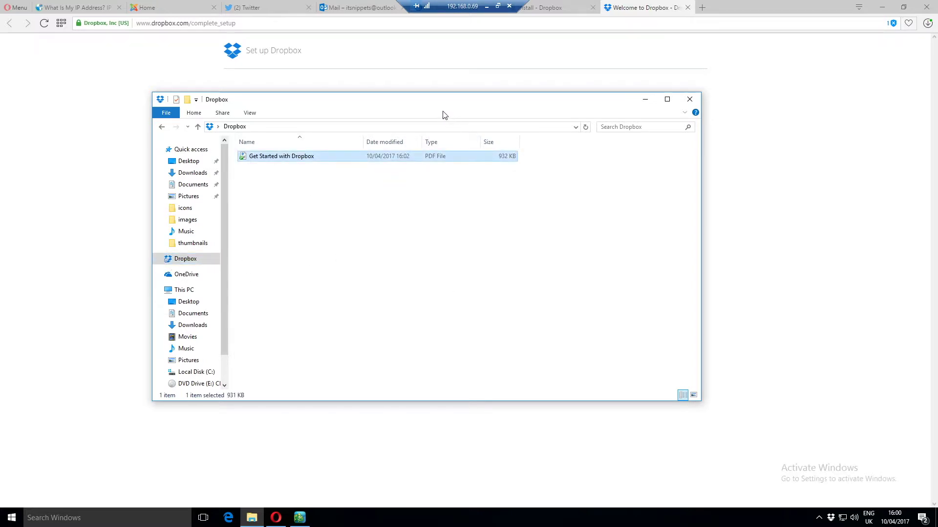
left_click_drag(426, 104, 561, 96)
double_click(562, 97)
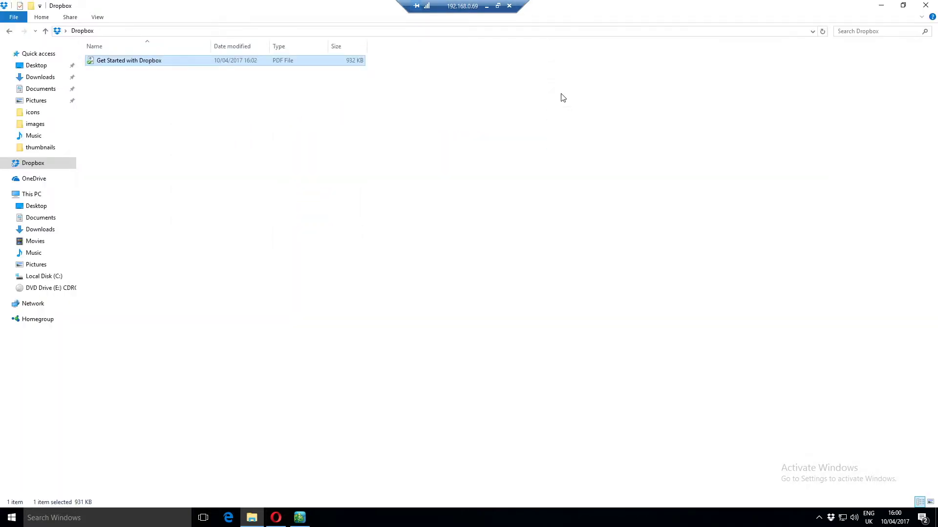
Step: Create a new folder named 'Thumbnails' in the Dropbox folder
left_click(483, 179)
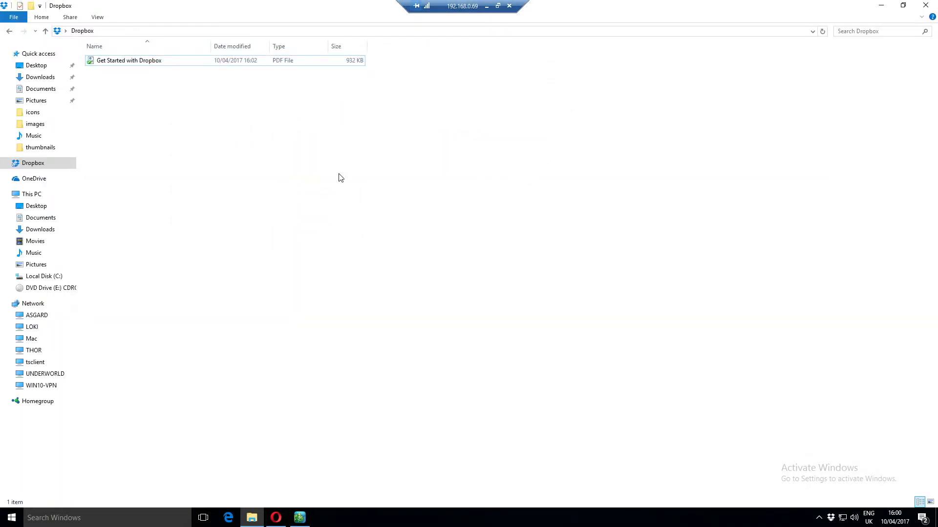
right_click(241, 111)
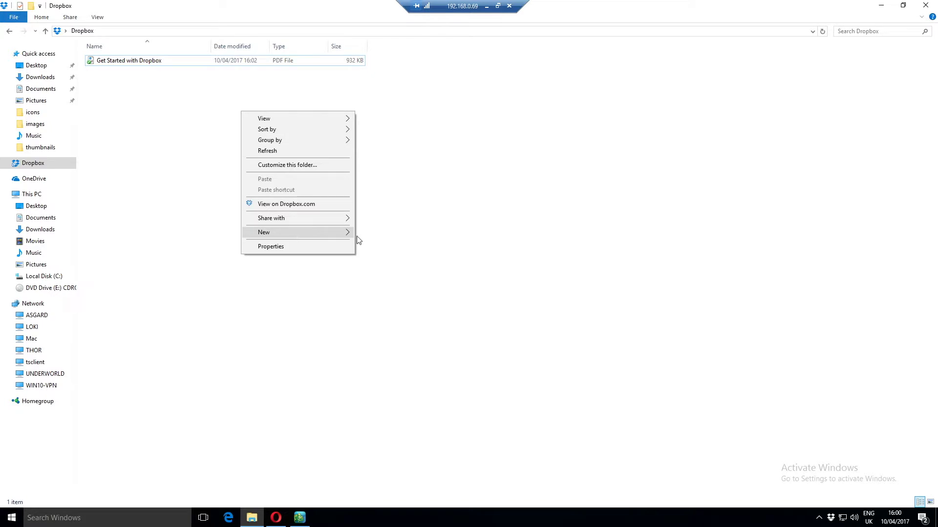
mouse_move(349, 233)
left_click(374, 233)
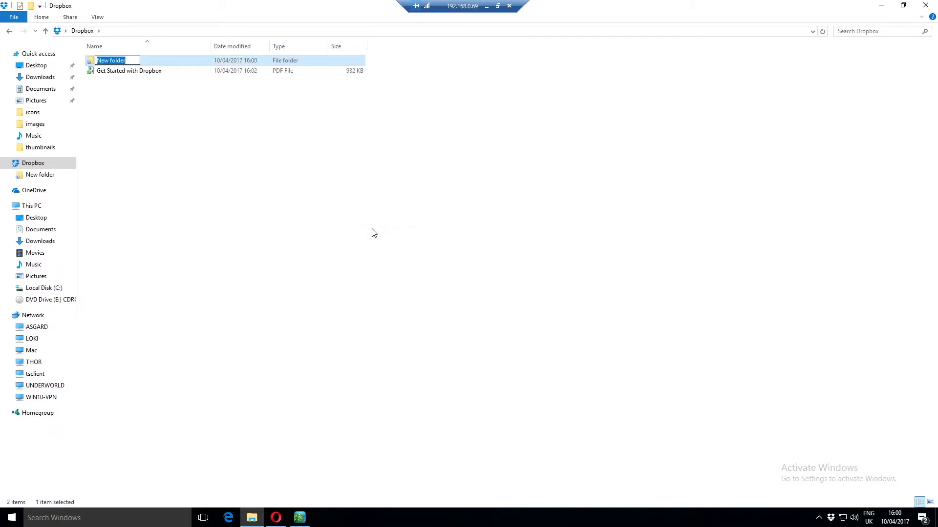
type("Thumbnails")
key("Return")
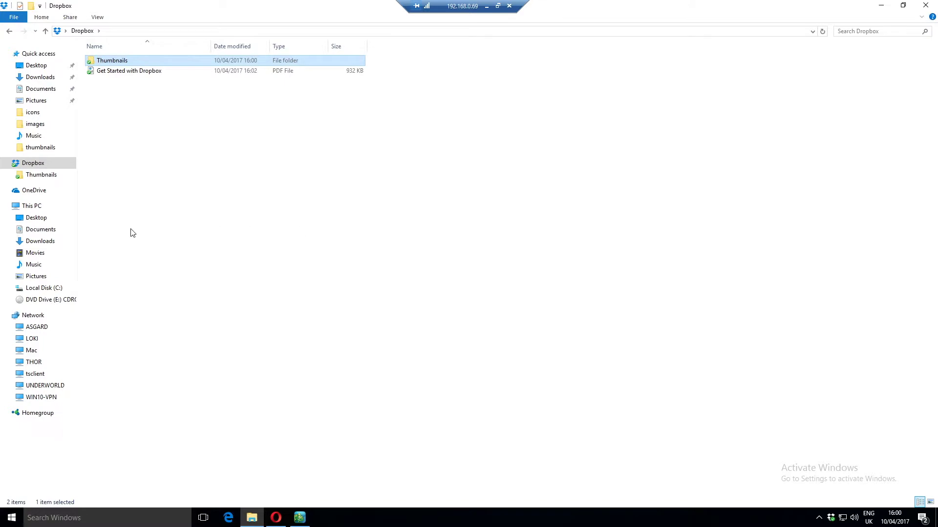
left_click(36, 234)
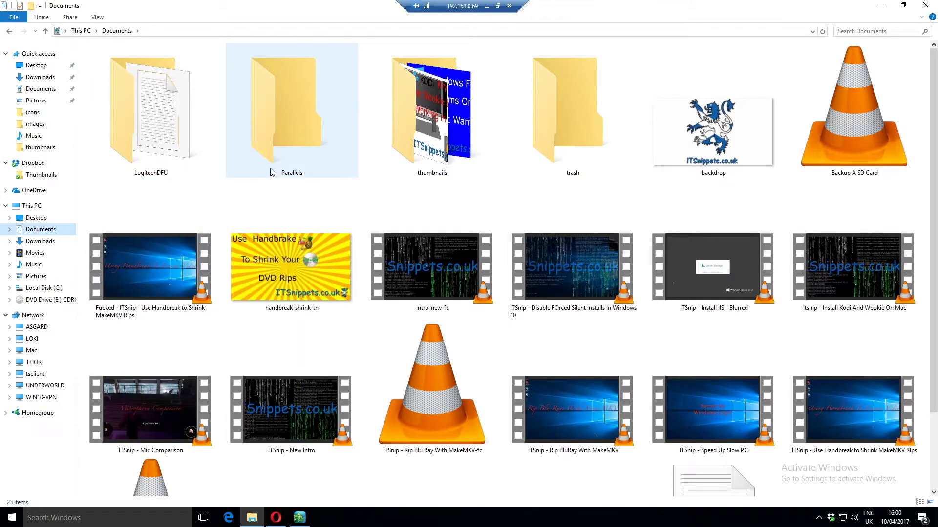
Step: Open Documents\thumbnails and switch its view to List
double_click(416, 147)
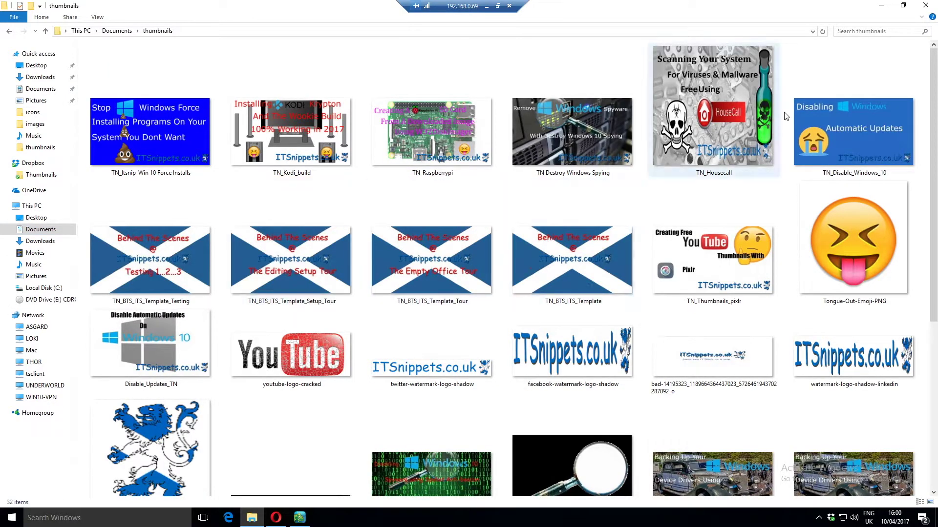
right_click(837, 69)
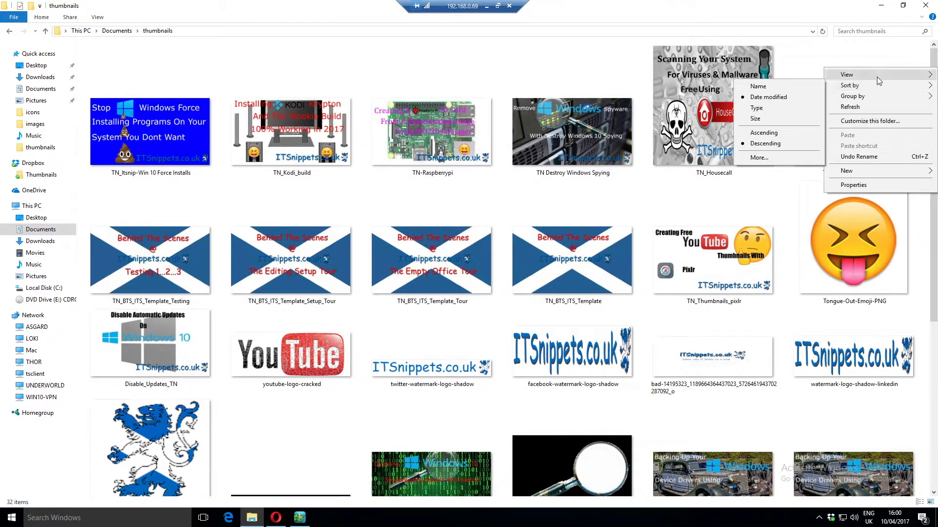
mouse_move(876, 75)
left_click(779, 120)
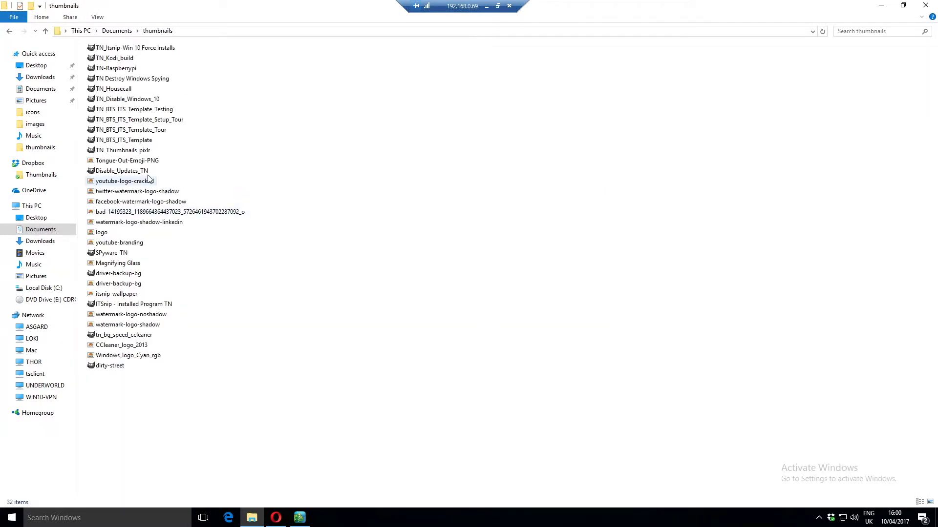
Step: Select the 14 TN images and drag them into Dropbox's Thumbnails folder
left_click(130, 151)
left_click(129, 50, "shift")
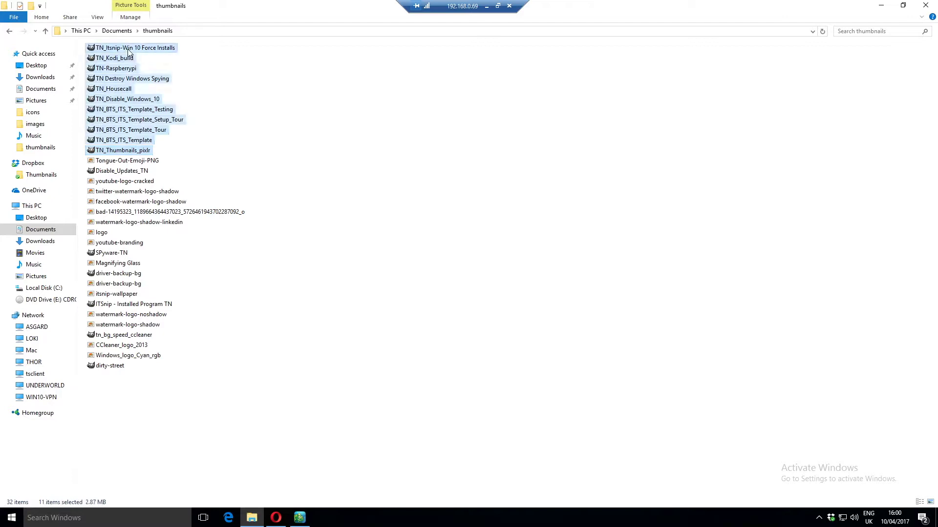
left_click(126, 171, "ctrl")
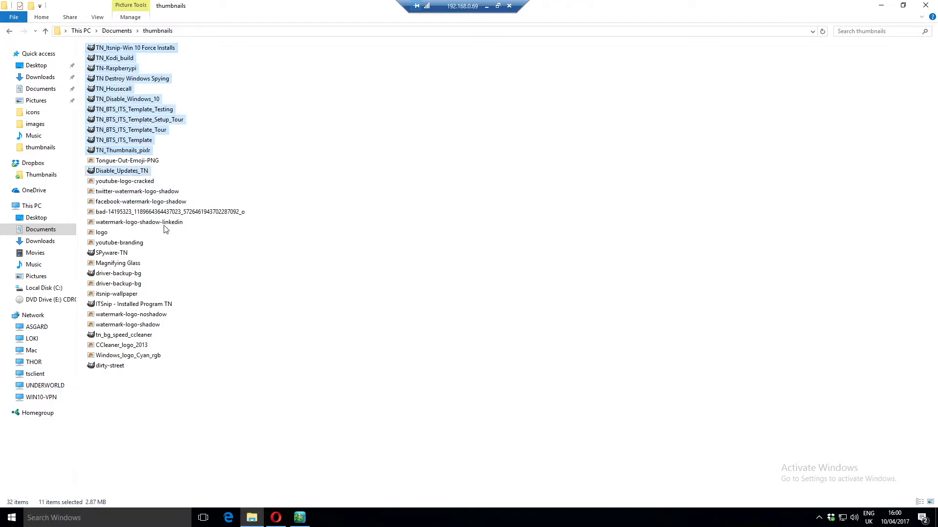
left_click(124, 253, "ctrl")
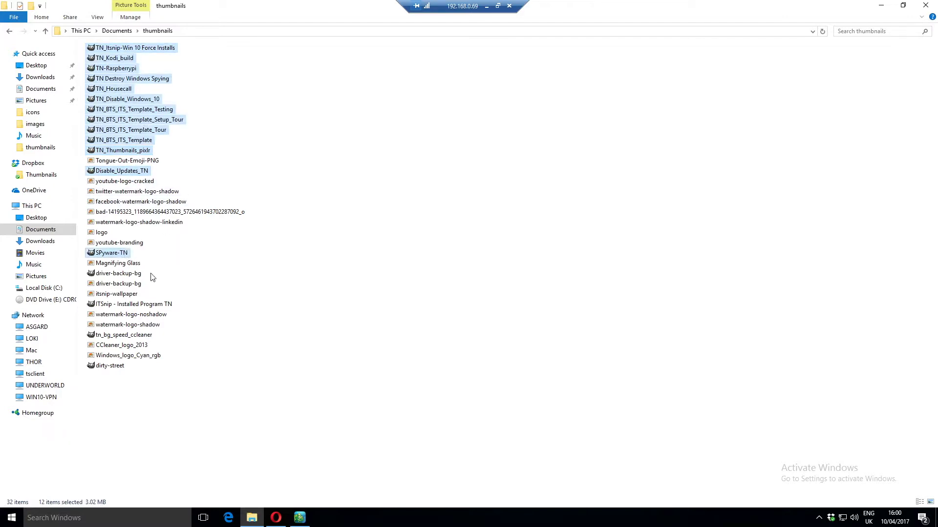
left_click(120, 304, "ctrl")
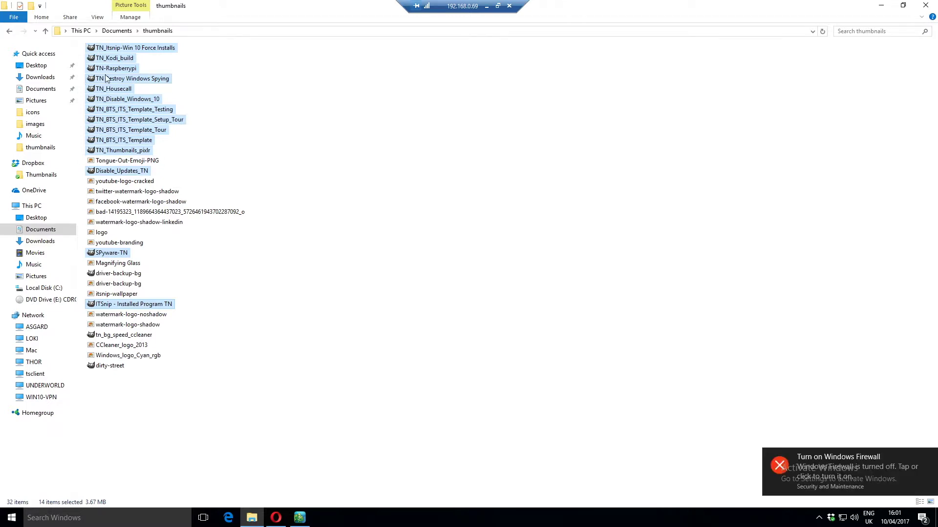
left_click_drag(114, 62, 44, 178)
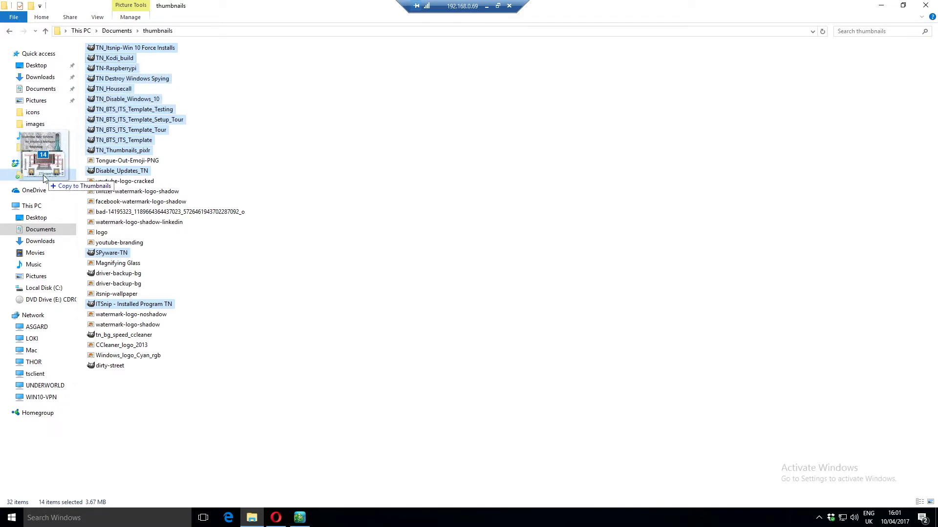
left_click_drag(44, 178, 44, 179)
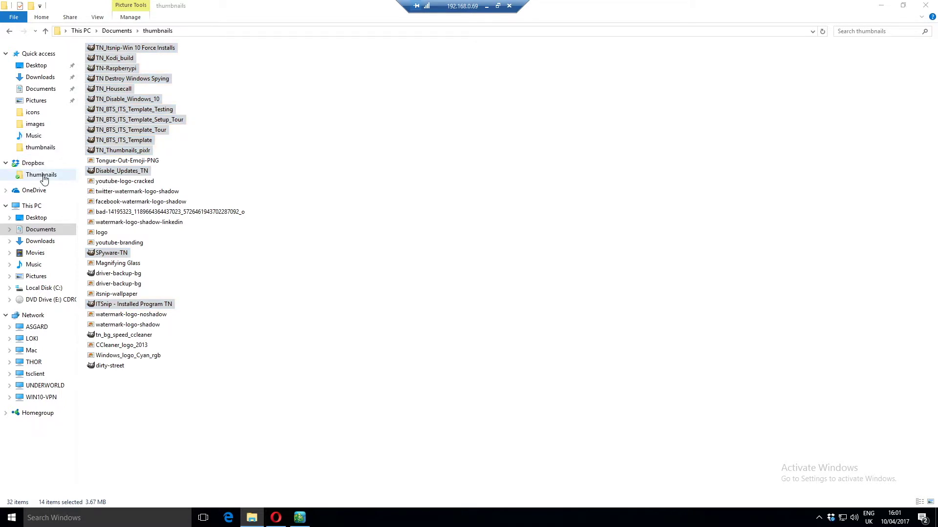
left_click(43, 176)
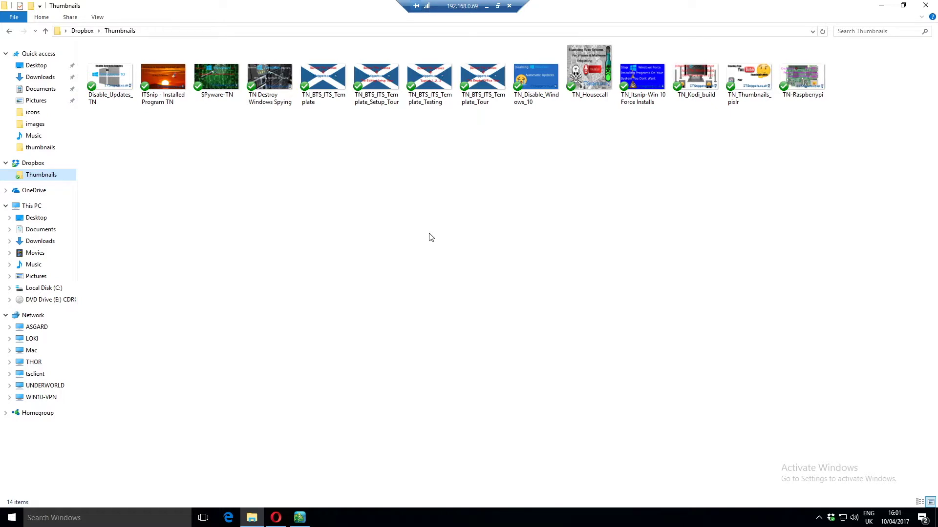
Step: Return to the Dropbox website in Opera, which confirms your first files synced
left_click(441, 193)
left_click(276, 517)
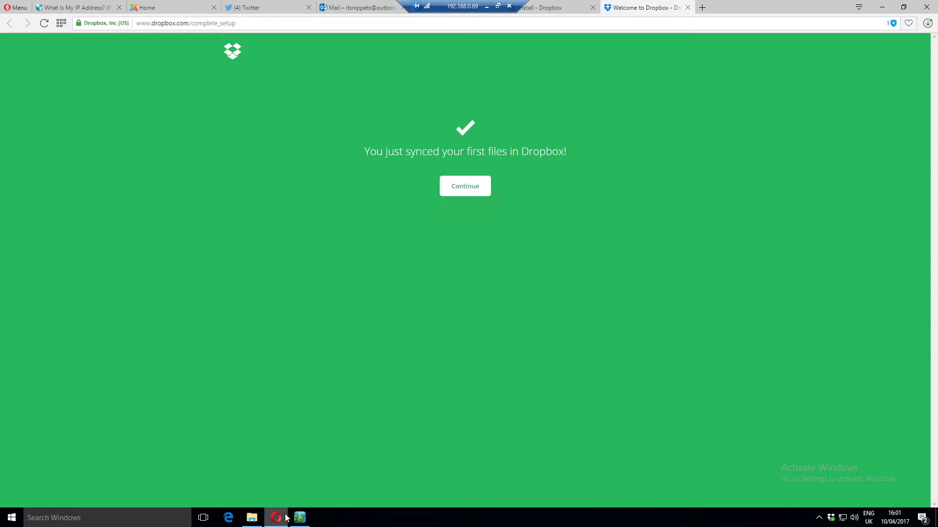
Step: Skip the Dropbox setup screens, review the Thumbnails images online, then return to the home listing
left_click(462, 186)
left_click(480, 351)
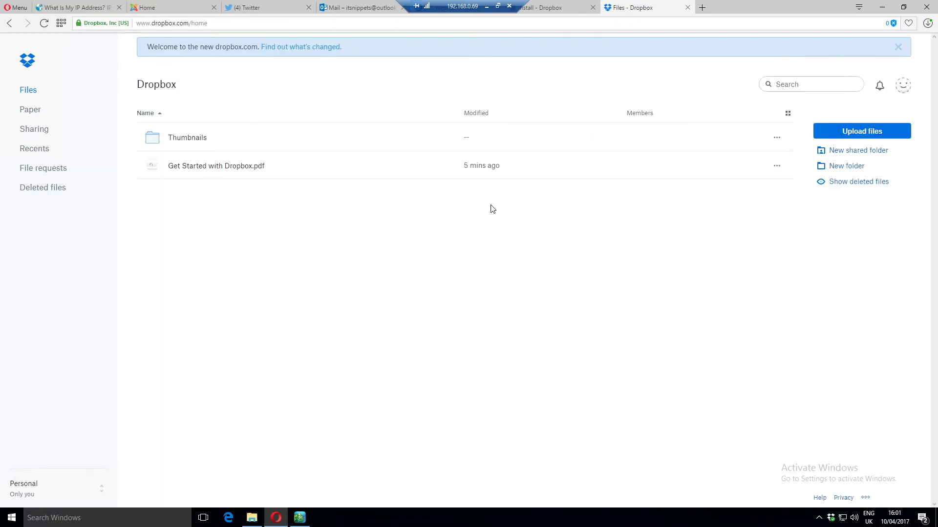
left_click(199, 144)
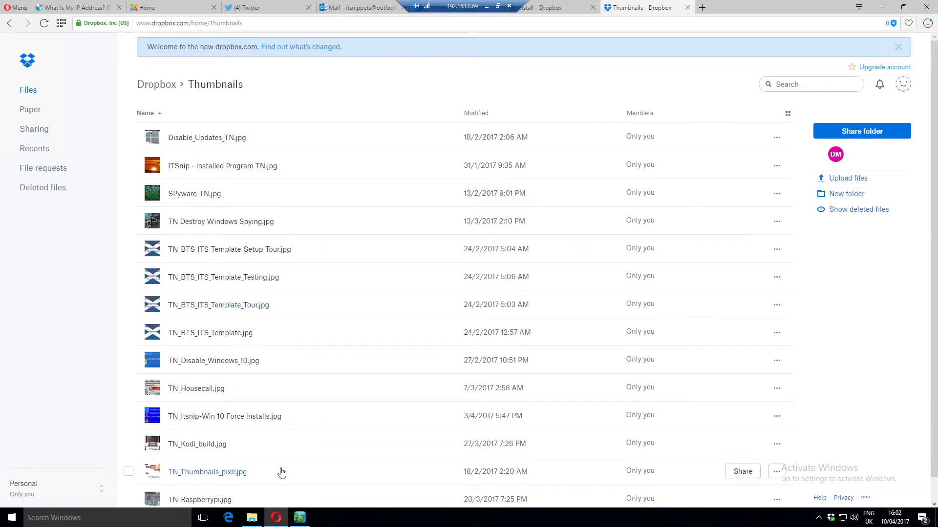
scroll(281, 471, "down", 1)
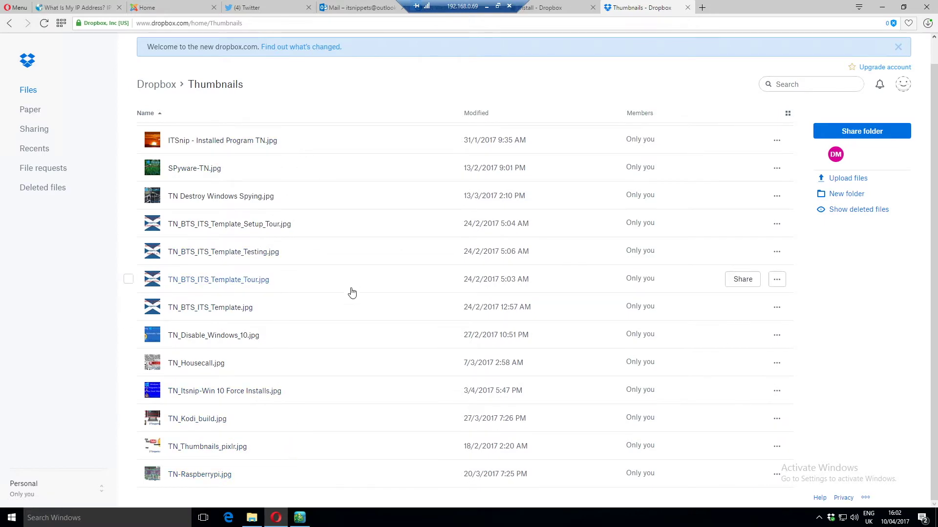
scroll(343, 320, "up", 1)
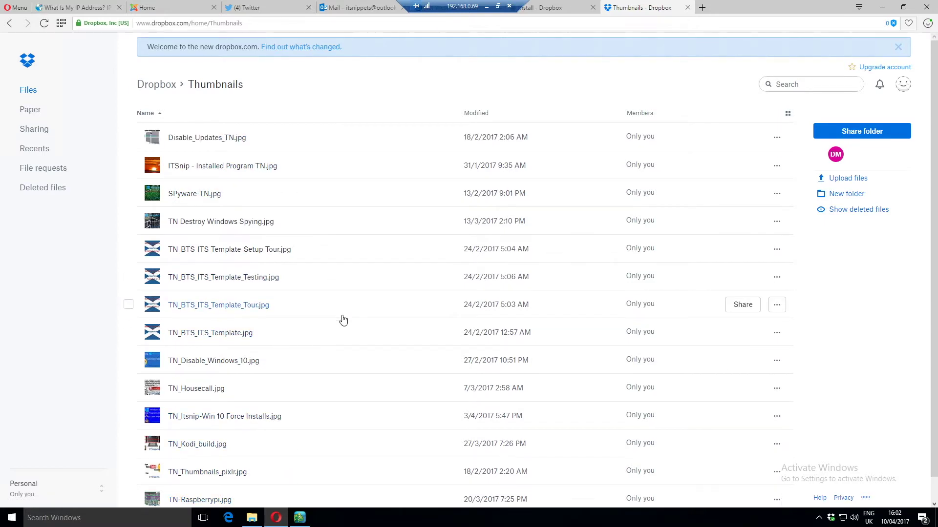
left_click(150, 85)
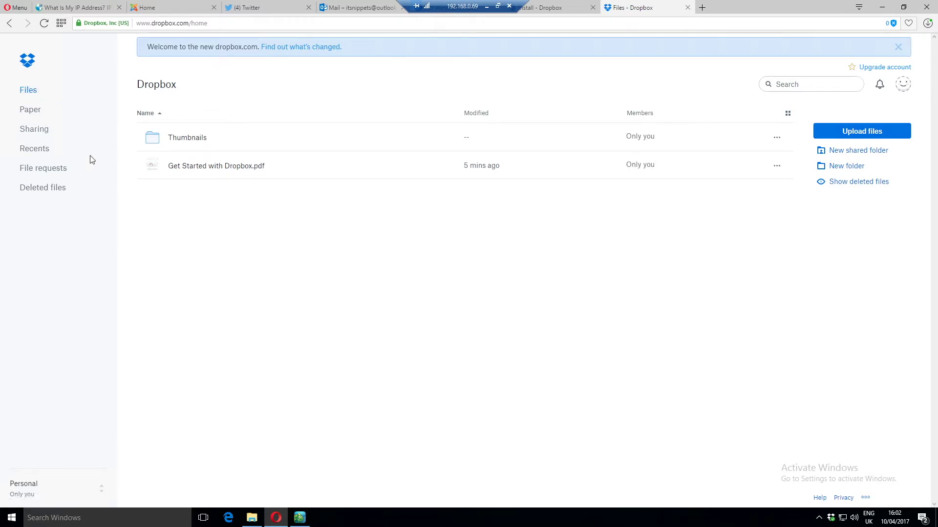
left_click(252, 517)
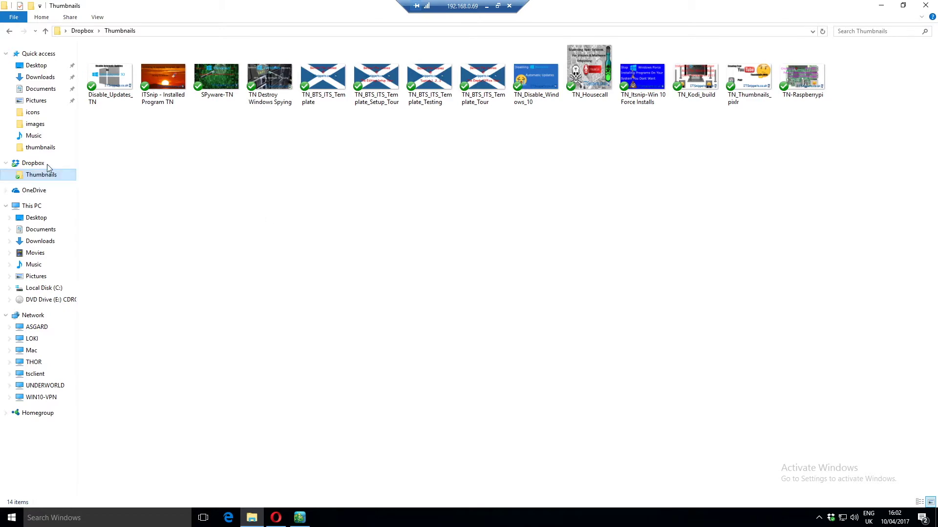
Step: Create a new folder named Emoji in the top-level Dropbox folder
left_click(63, 164)
left_click(210, 125)
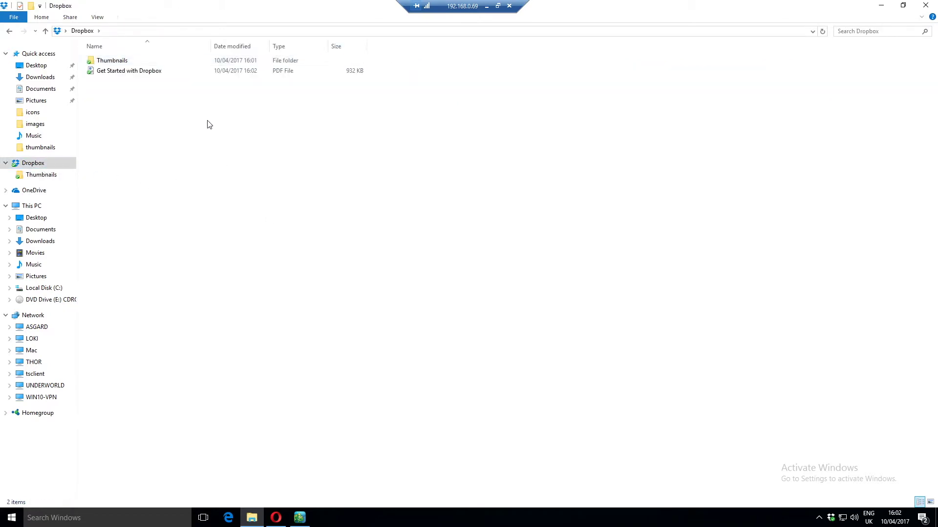
right_click(170, 103)
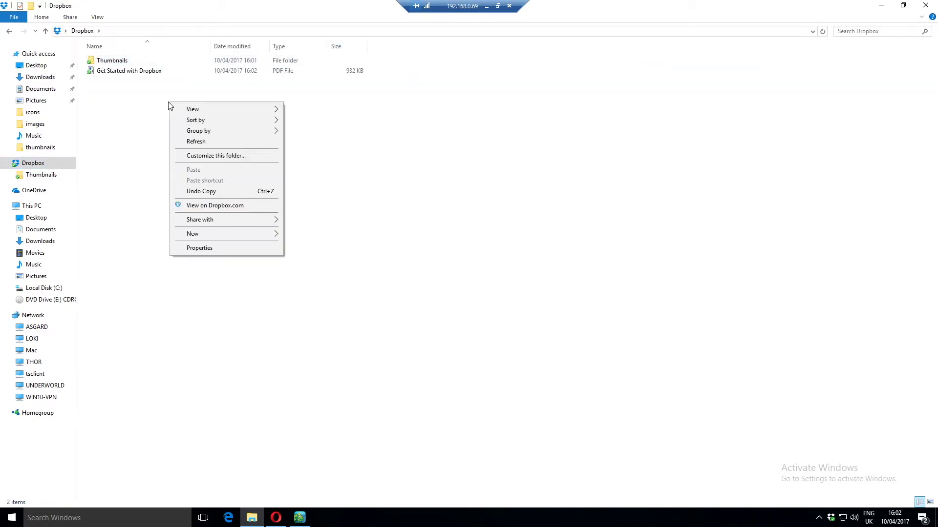
mouse_move(242, 233)
left_click(326, 239)
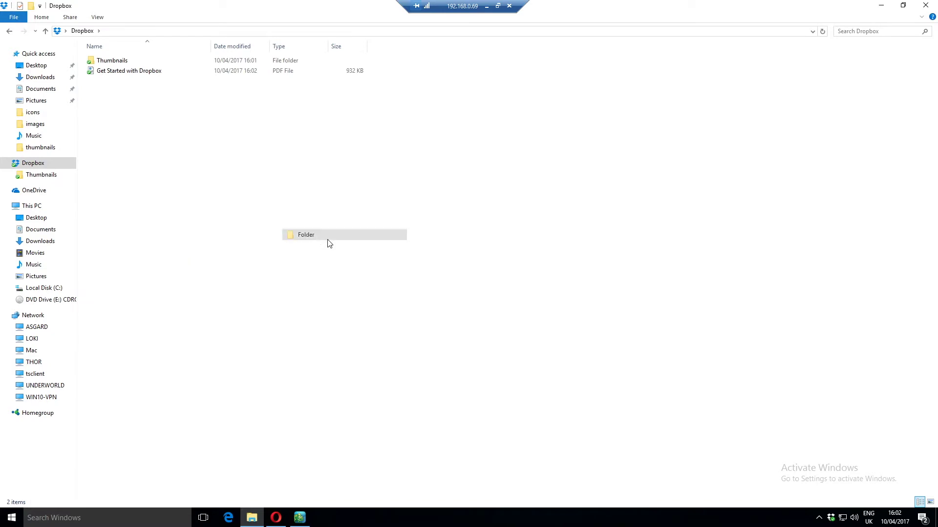
type("Emoji")
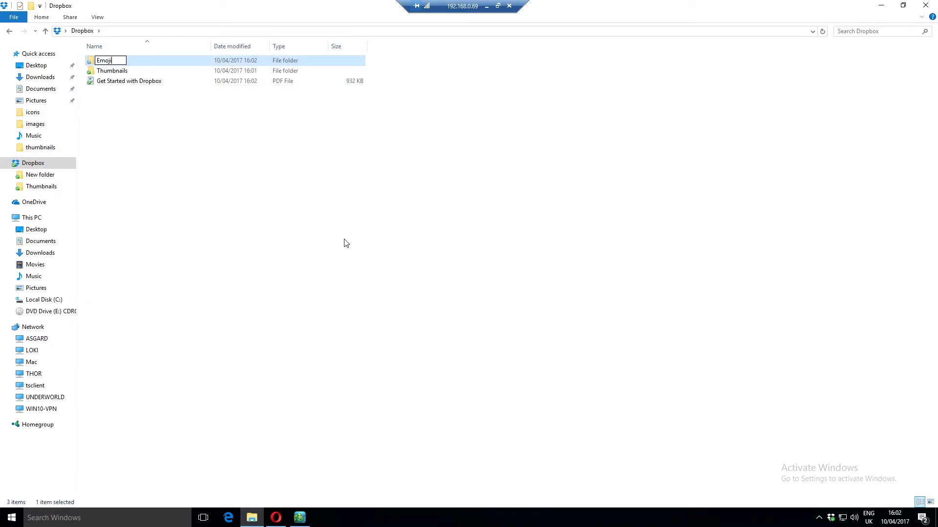
key("Return")
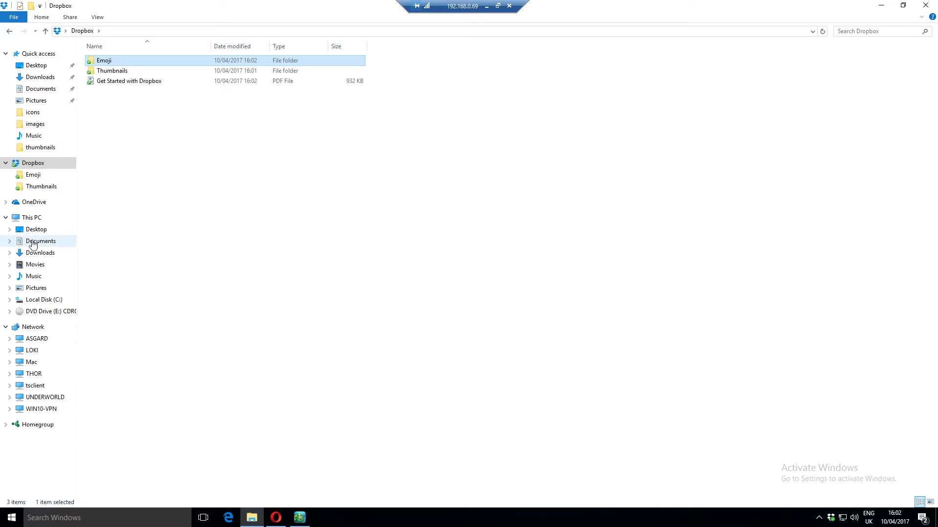
Step: Switch Documents to List view and open its thumbnails folder
left_click(35, 241)
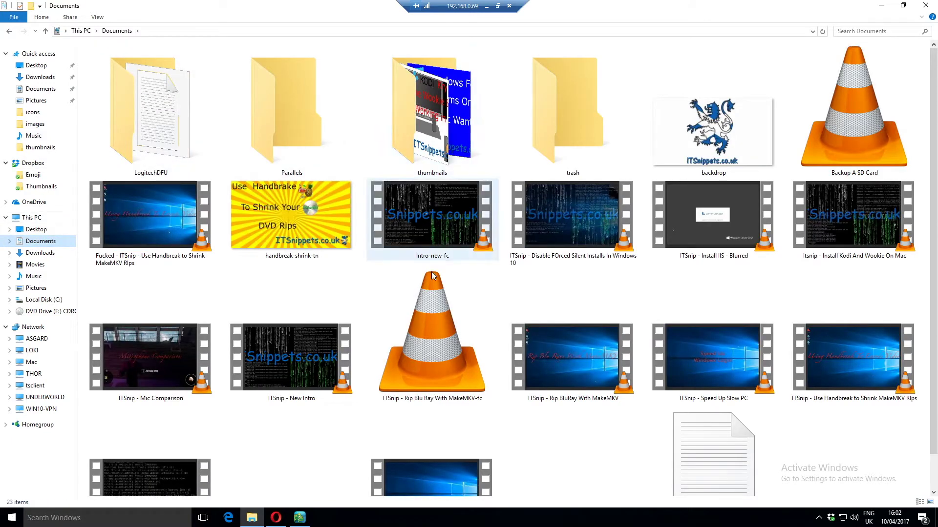
right_click(364, 147)
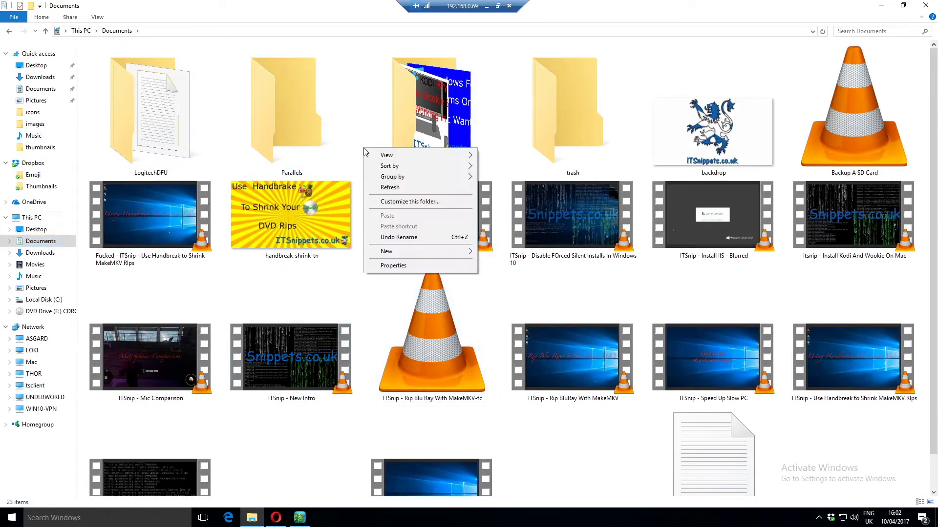
mouse_move(418, 162)
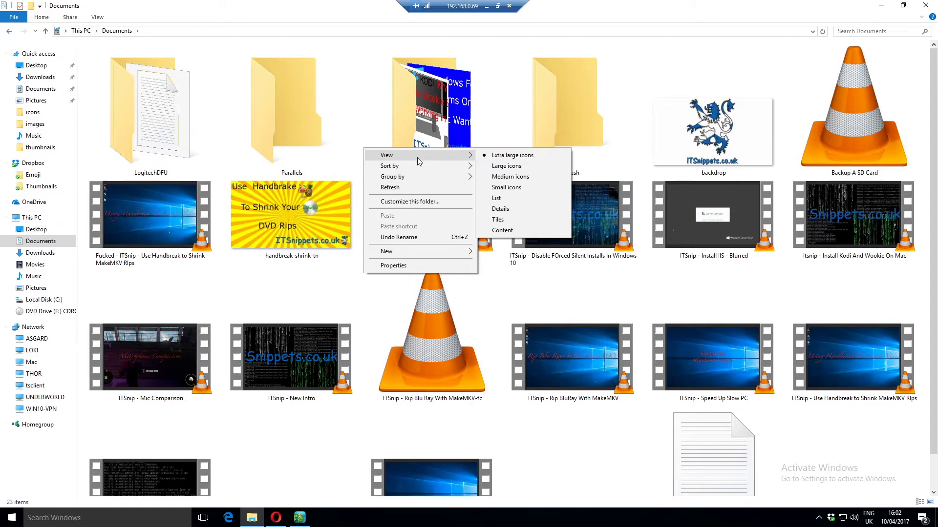
left_click(527, 199)
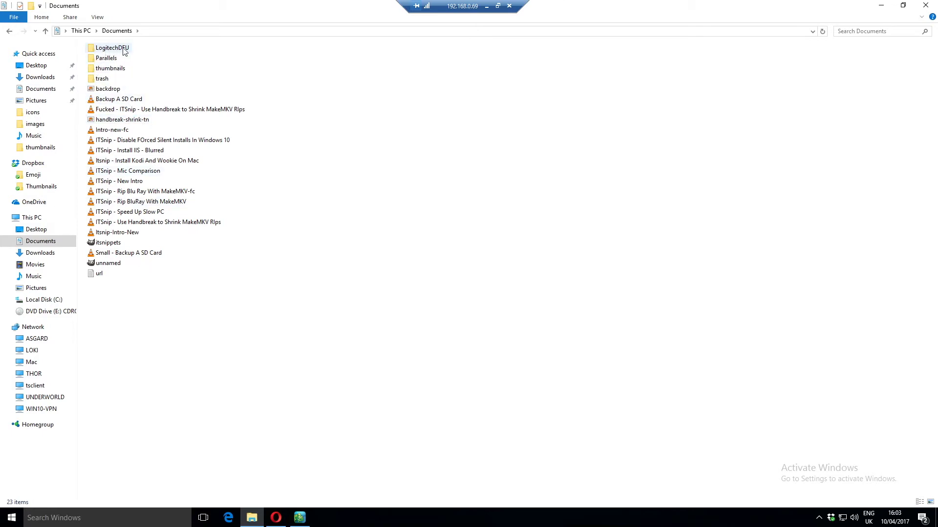
left_click(109, 70)
double_click(109, 74)
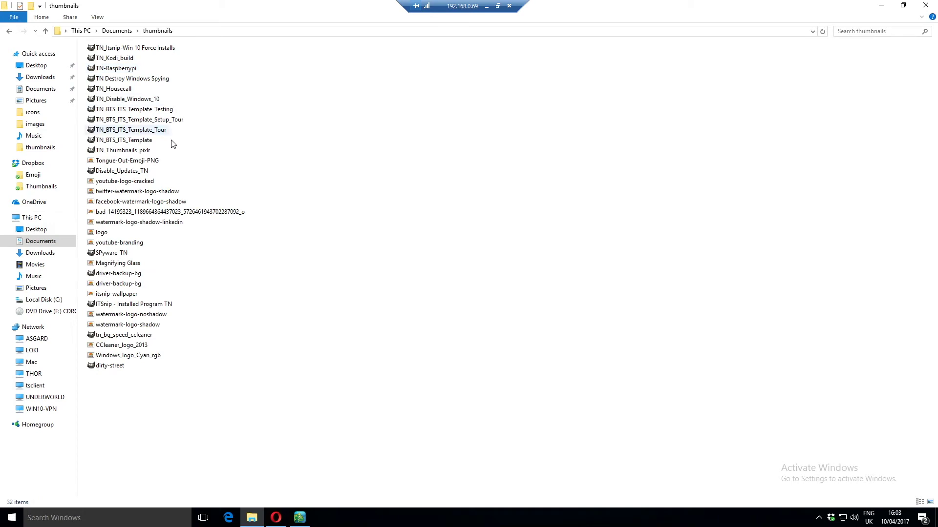
Step: Copy Tongue-Out-Emoji-PNG into the Dropbox Emoji folder and confirm it's there
left_click(142, 163)
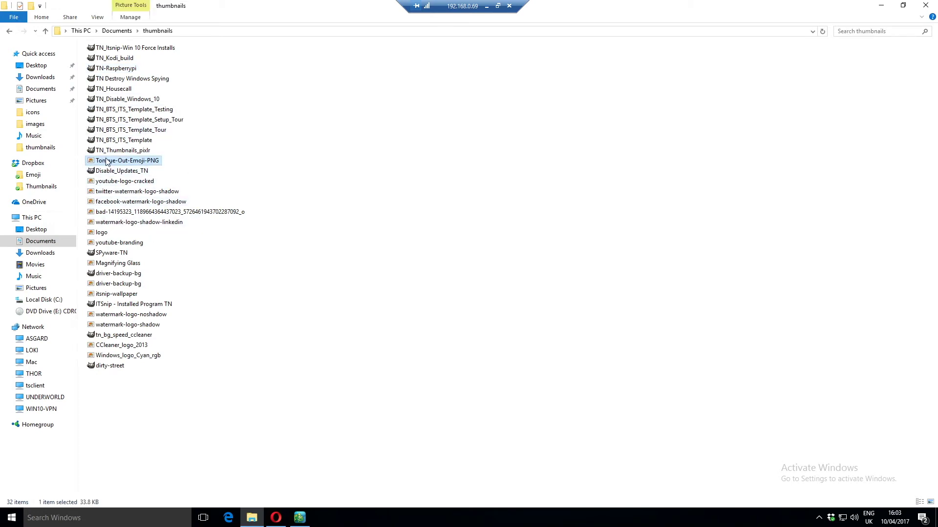
left_click_drag(106, 161, 47, 181)
left_click(440, 215)
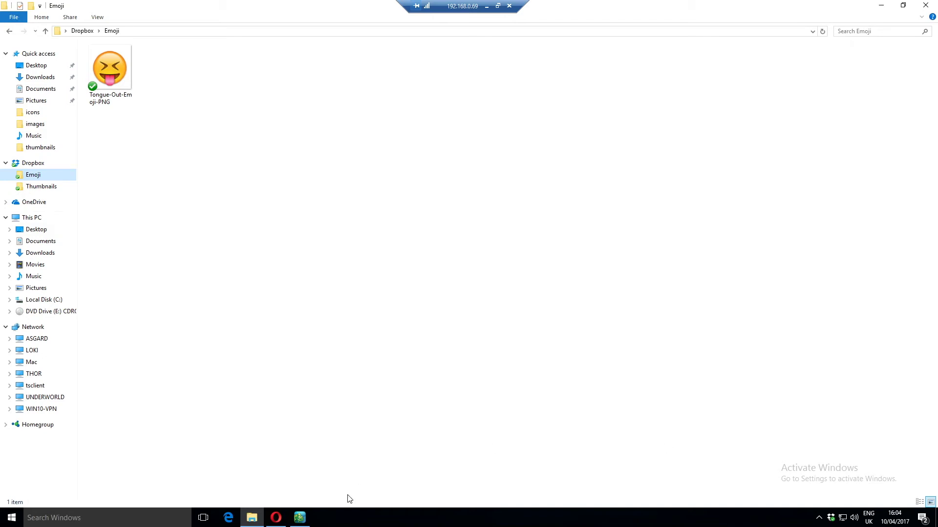
left_click(276, 517)
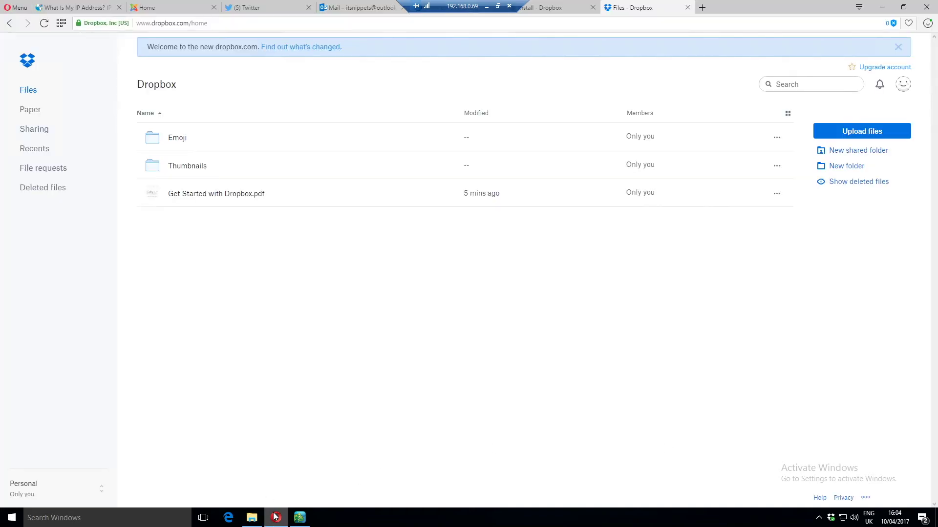
Step: Open the Emoji folder online to see Tongue-Out-Emoji-PNG.png
left_click(180, 139)
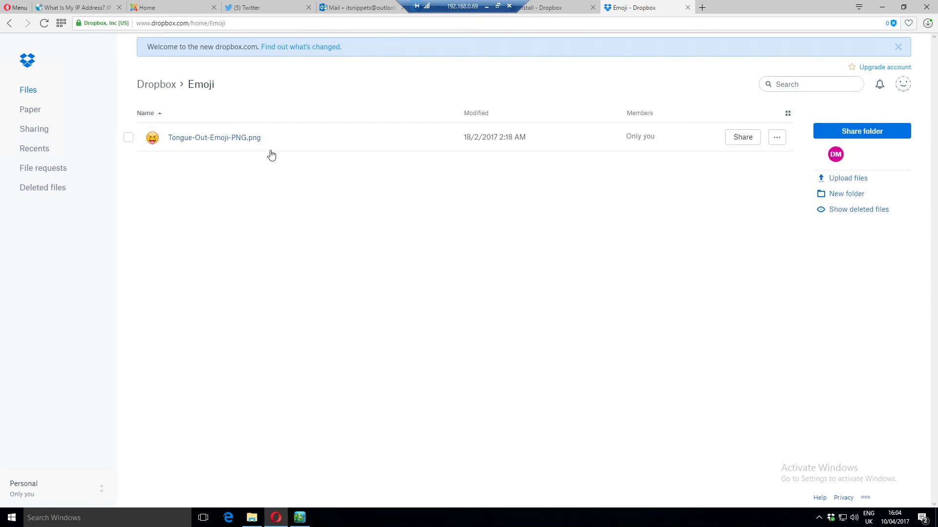